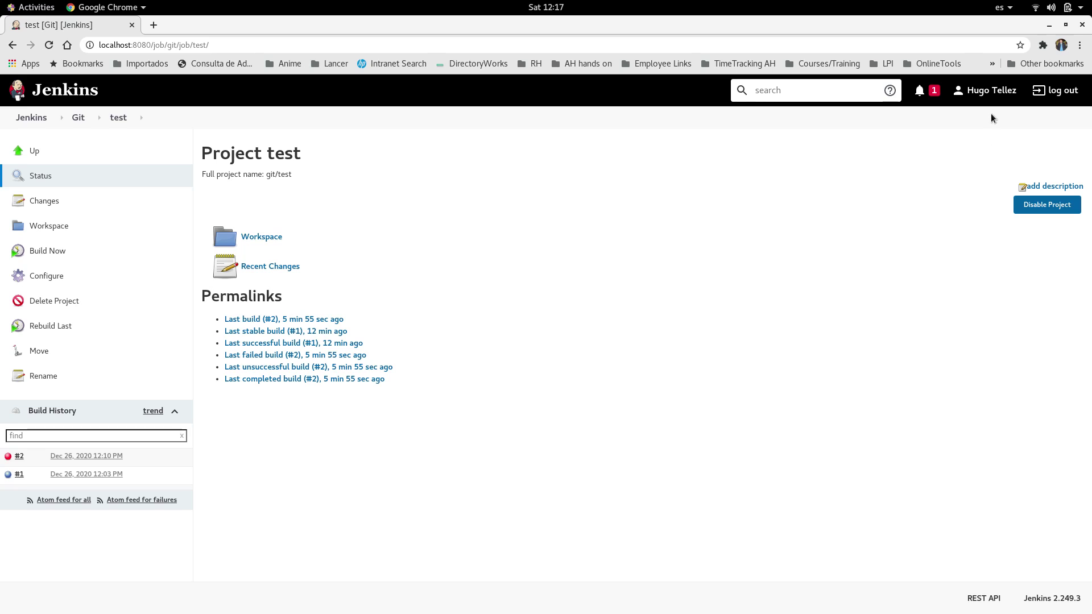
- View the user profile and its Configure page with the API token, then return to the dashboard
{"action": "left_click", "coordinate": [981, 94]}
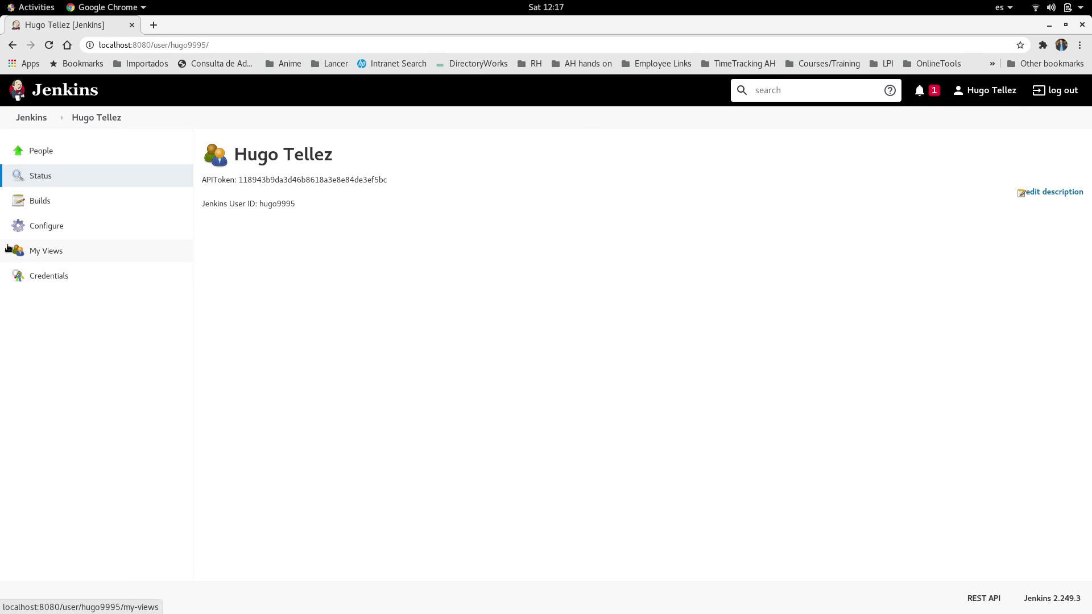
{"action": "left_click", "coordinate": [40, 226]}
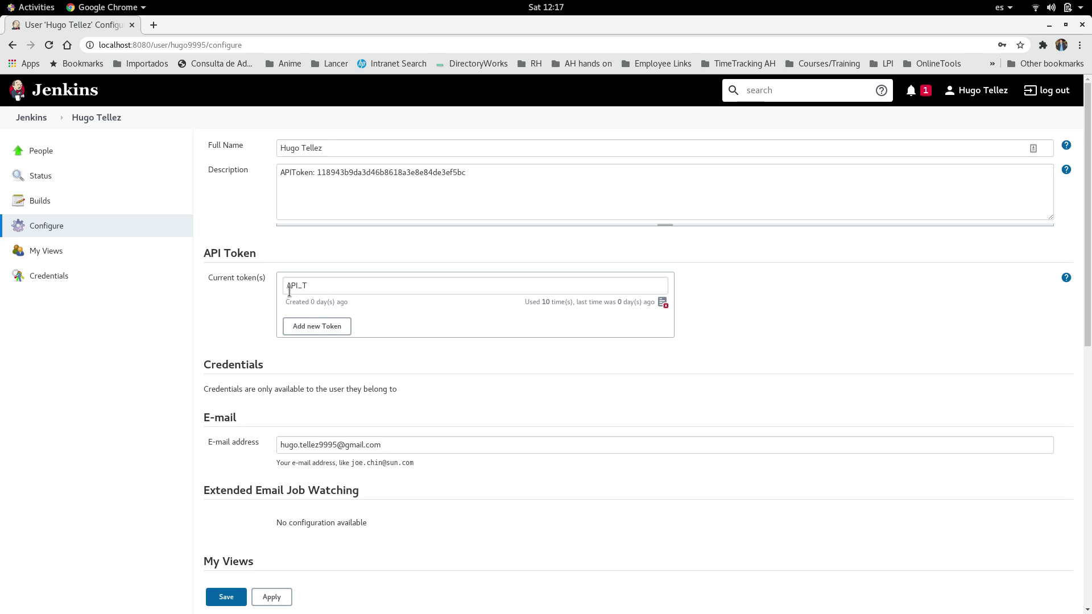
{"action": "left_click", "coordinate": [30, 117]}
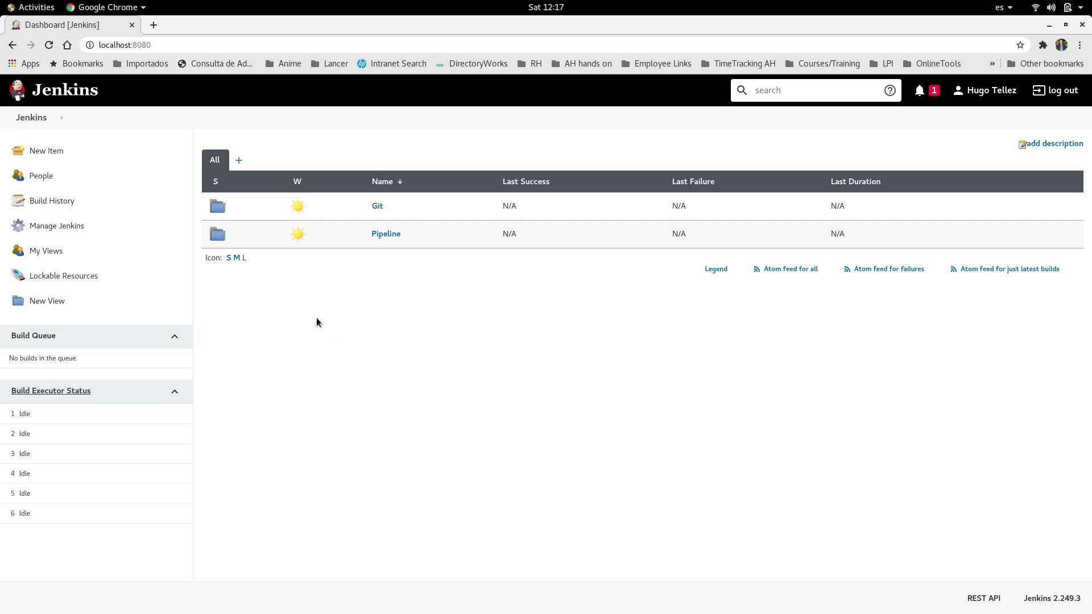
- Open the Git folder on the dashboard, then its 'test' job
{"action": "left_click", "coordinate": [378, 205]}
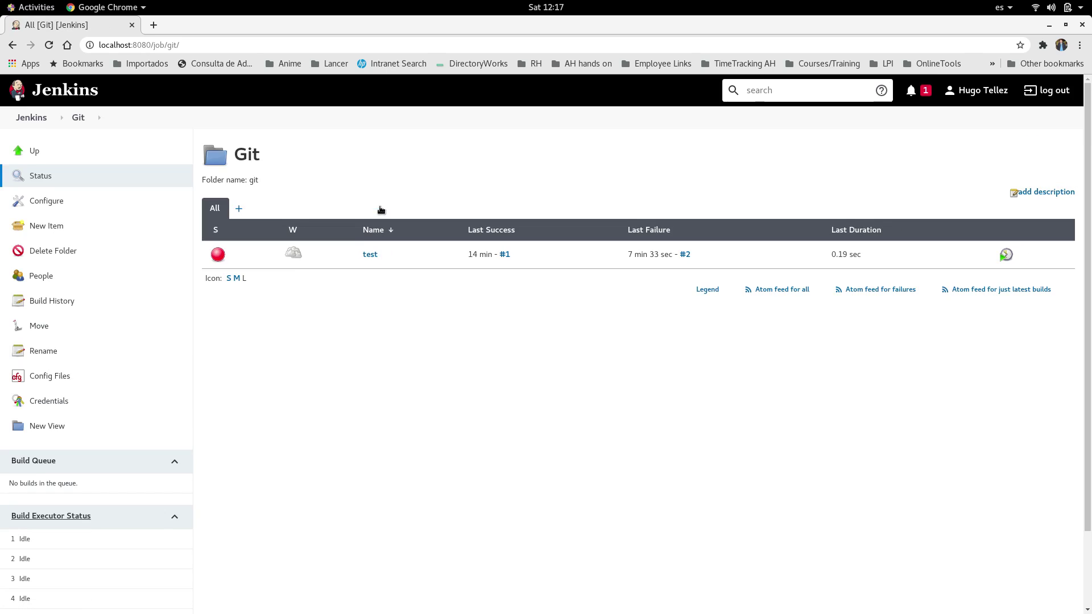
{"action": "mouse_move", "coordinate": [369, 255]}
{"action": "left_click", "coordinate": [371, 253]}
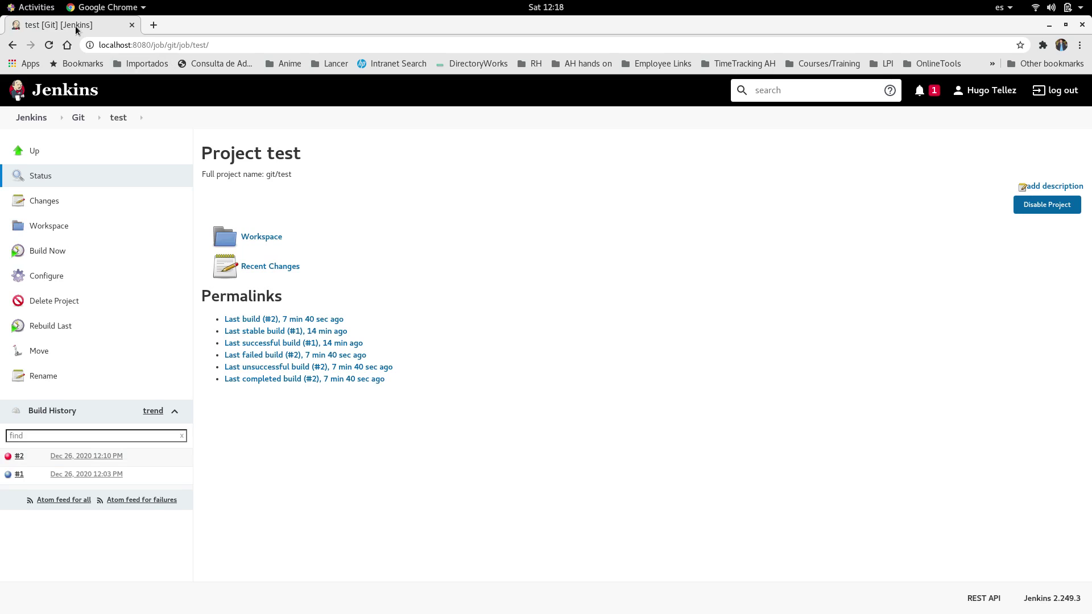
- Duplicate the test project tab and load its lastBuild/api/json page
{"action": "right_click", "coordinate": [75, 25]}
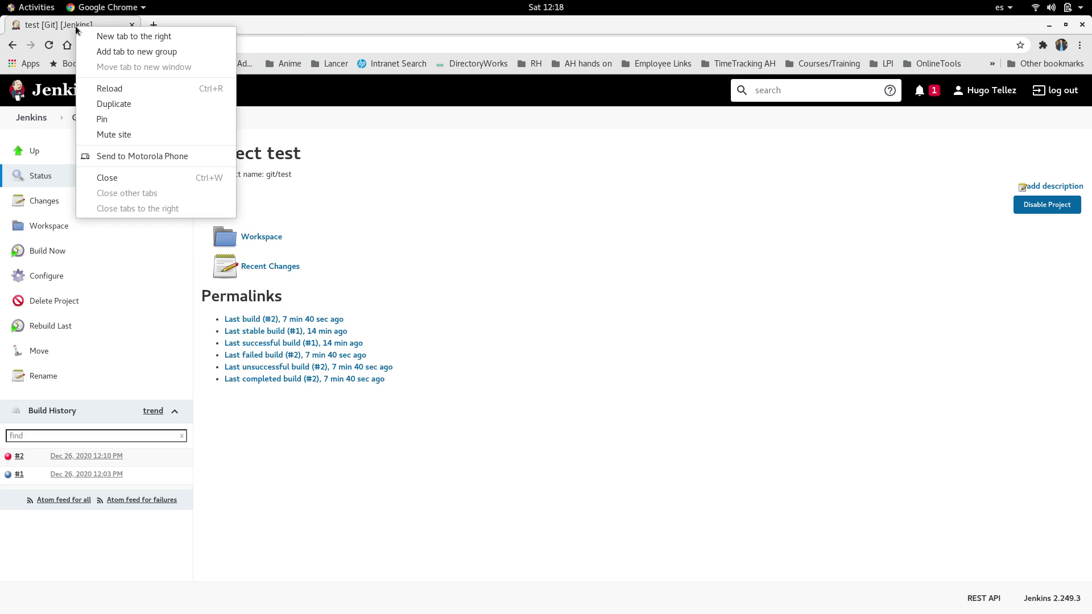
{"action": "left_click", "coordinate": [116, 103]}
{"action": "left_click", "coordinate": [226, 43]}
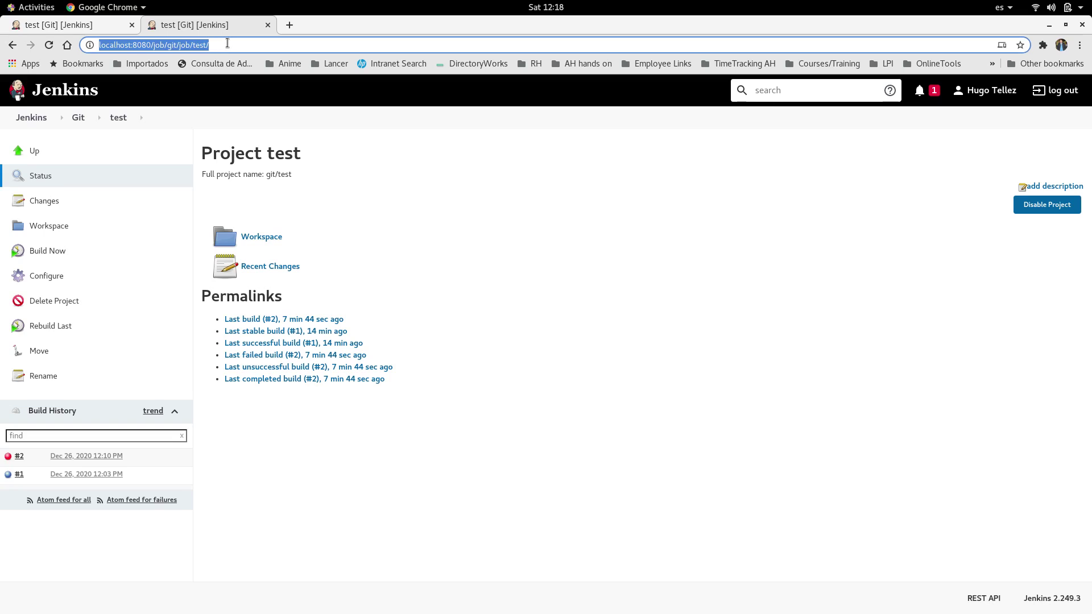
{"action": "key", "text": "End"}
{"action": "type", "text": "lastB"}
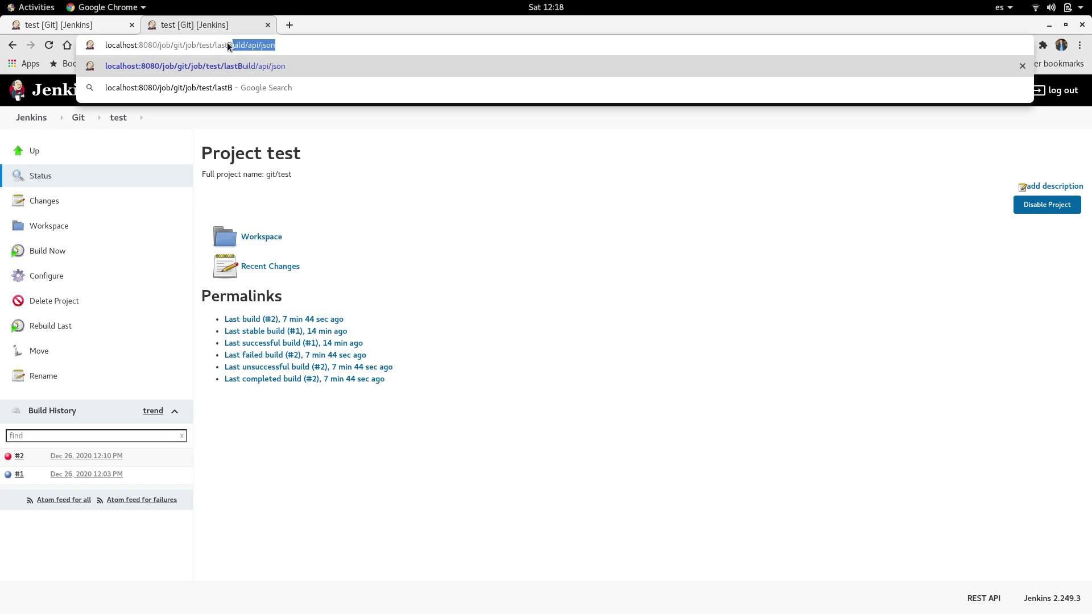
{"action": "type", "text": "uil"}
{"action": "key", "text": "End"}
{"action": "key", "text": "Return"}
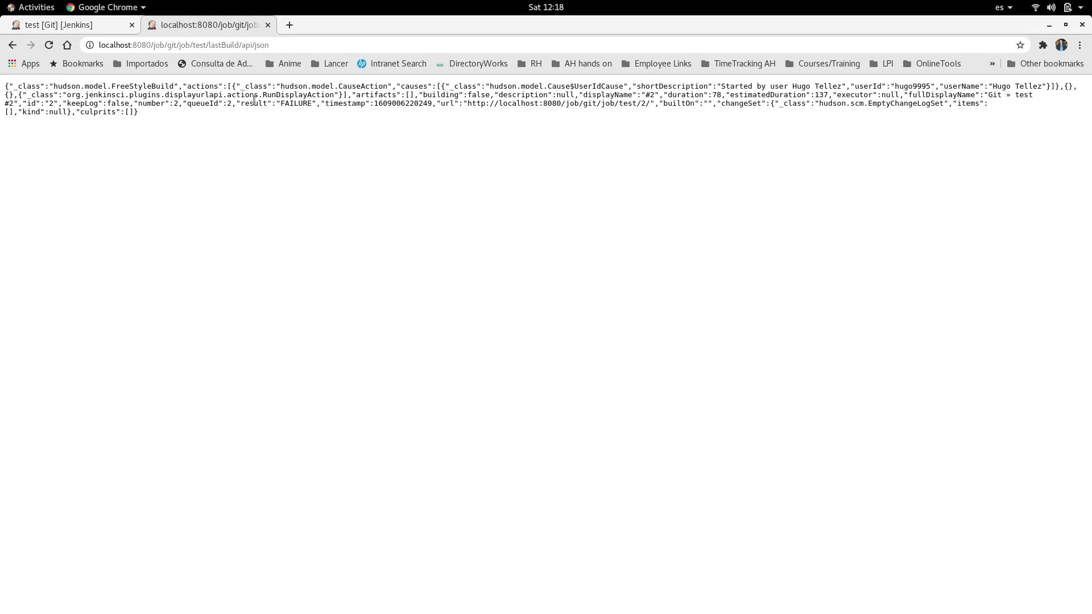
- Highlight the JSON result field showing FAILURE
{"action": "left_click_drag", "start_coordinate": [241, 103], "coordinate": [314, 104]}
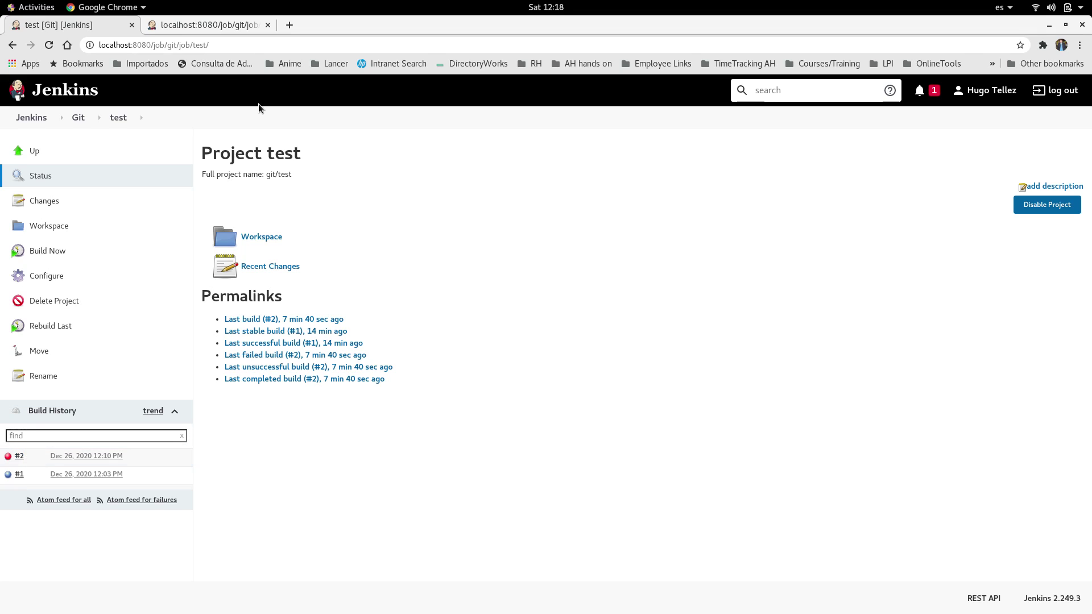
{"action": "left_click", "coordinate": [188, 29]}
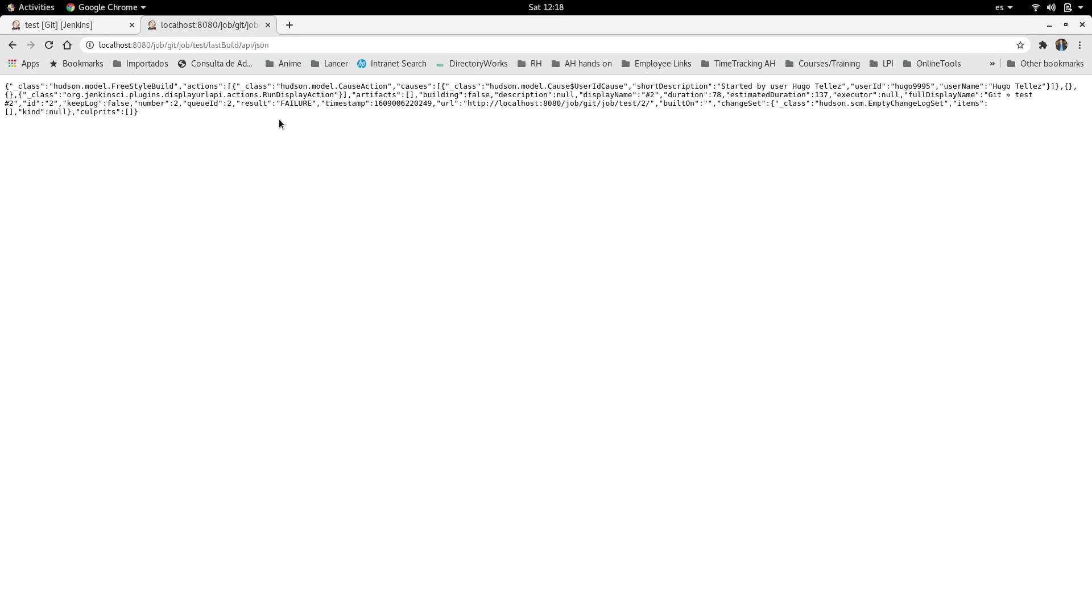
{"action": "left_click_drag", "start_coordinate": [241, 104], "coordinate": [315, 104]}
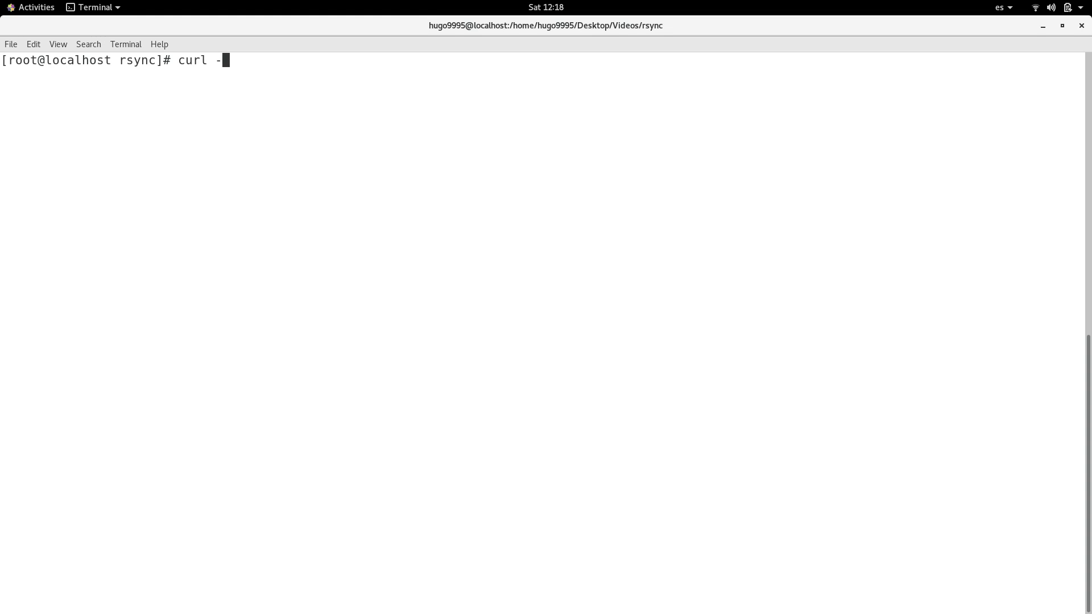
{"action": "type", "text": "X GET"}
{"action": "type", "text": " -u"}
{"action": "type", "text": " hugo9995"}
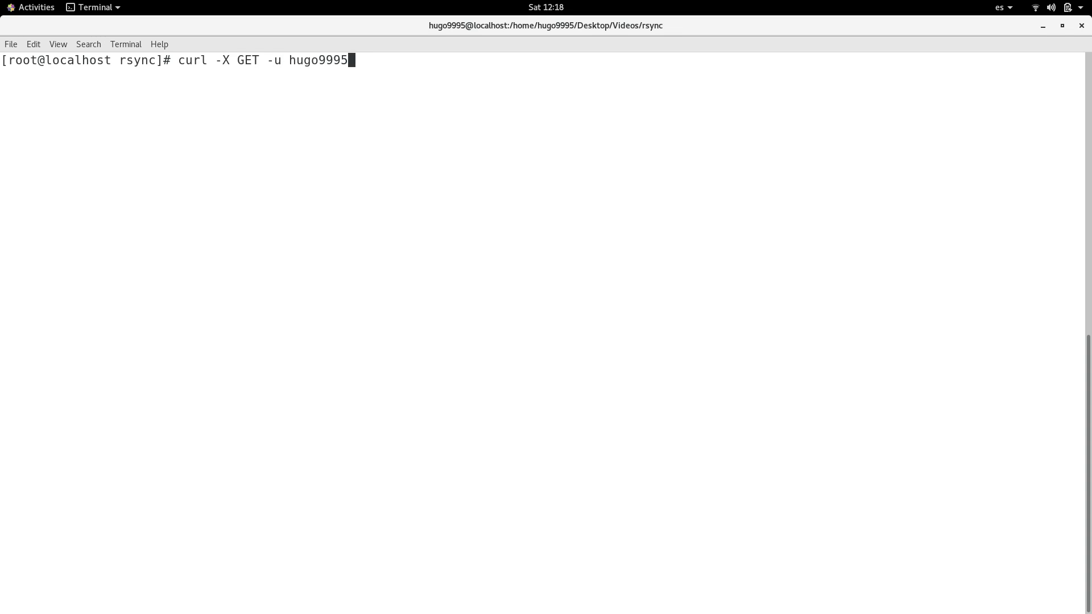
{"action": "type", "text": ":"}
- Copy the API token from the Jenkins user page and paste it after the username
{"action": "key", "text": "alt+Tab"}
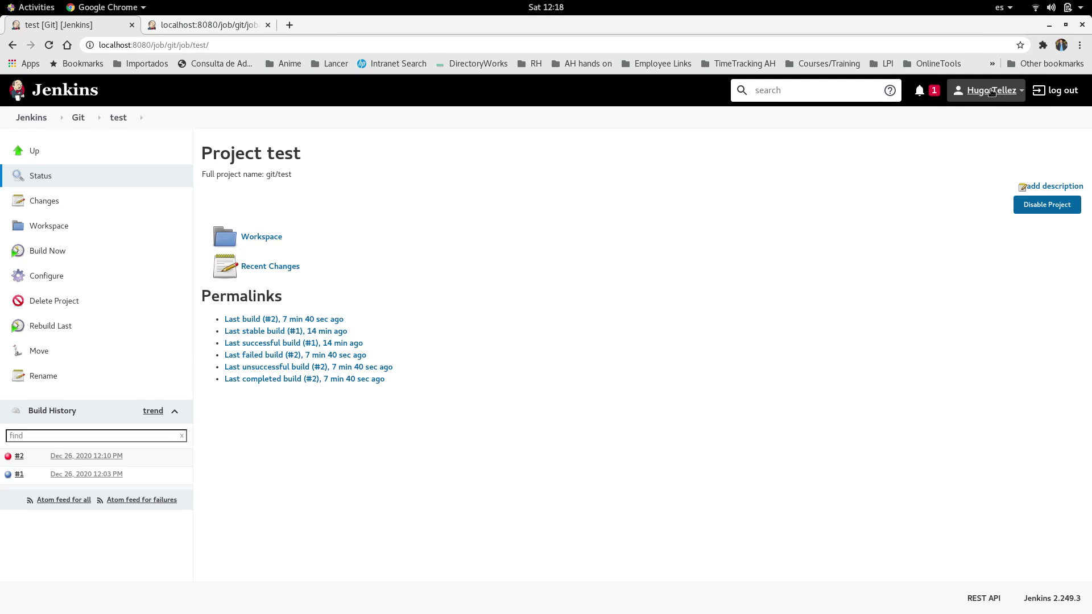
{"action": "left_click", "coordinate": [990, 90]}
{"action": "double_click", "coordinate": [288, 180]}
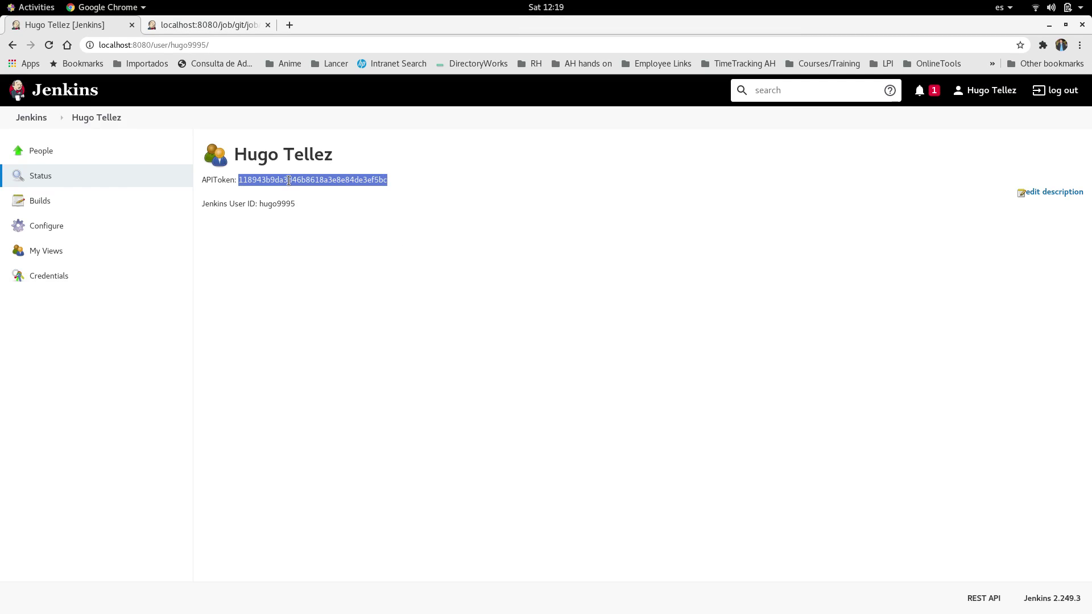
{"action": "right_click", "coordinate": [286, 179]}
{"action": "left_click", "coordinate": [308, 189]}
{"action": "key", "text": "alt+Tab"}
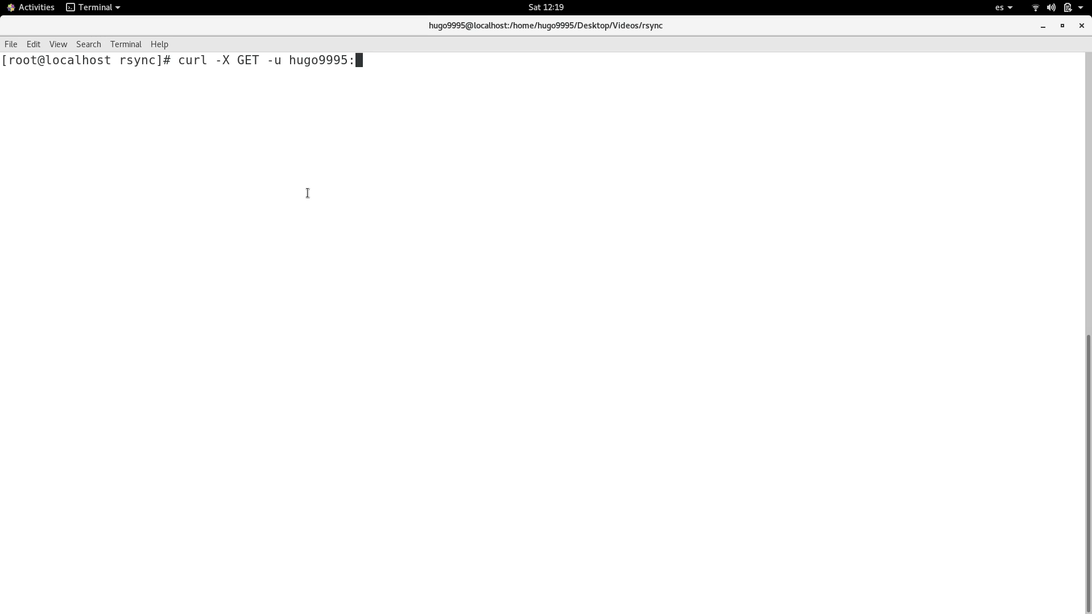
{"action": "right_click", "coordinate": [386, 180]}
{"action": "left_click", "coordinate": [413, 221]}
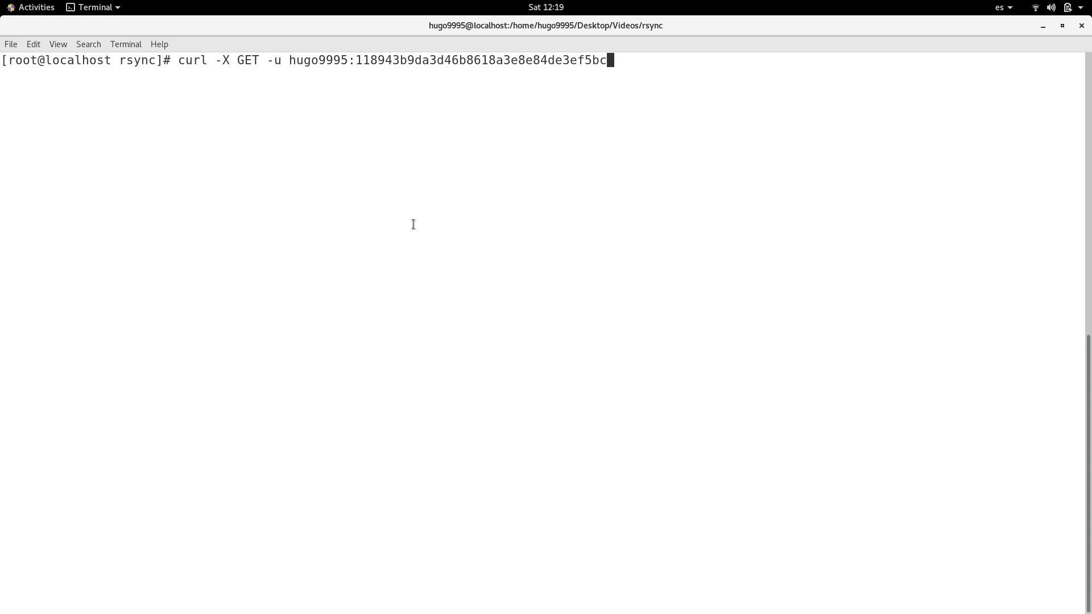
- Paste the test job's lastBuild/api/json URL into the curl command
{"action": "key", "text": "alt+Tab"}
{"action": "right_click", "coordinate": [459, 265]}
{"action": "left_click", "coordinate": [485, 304]}
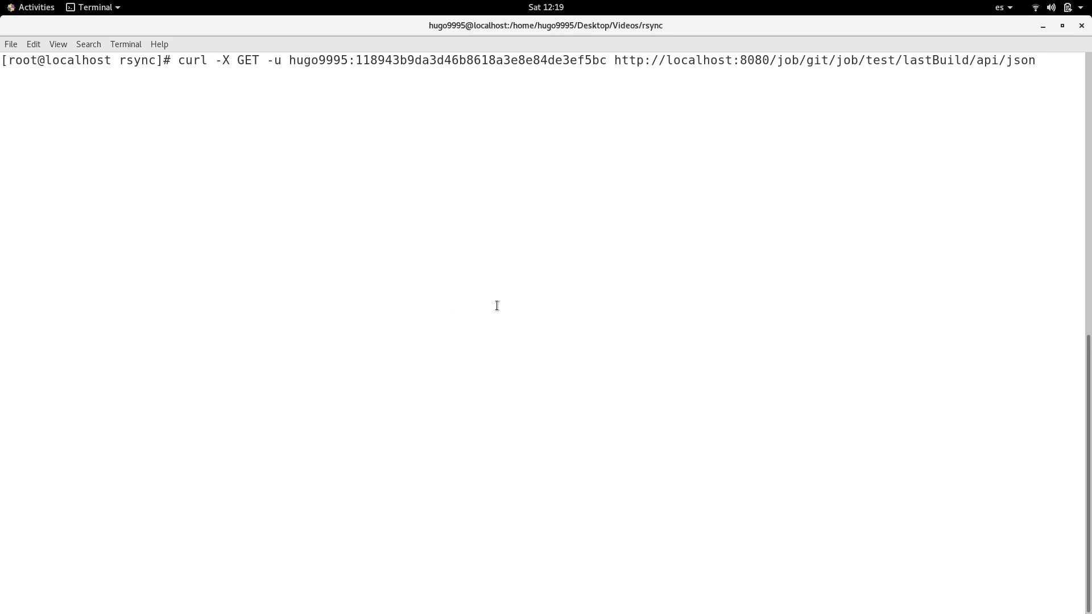
- Add the -s silent flag to the curl command, run it, and compare with the browser JSON
{"action": "key", "text": "Left"}
{"action": "key", "text": "ctrl+Left"}
{"action": "key", "text": "ctrl+Left"}
{"action": "key", "text": "ctrl+Left"}
{"action": "key", "text": "ctrl+Left"}
{"action": "key", "text": "ctrl+Left"}
{"action": "key", "text": "ctrl+Left"}
{"action": "key", "text": "ctrl+Left"}
{"action": "key", "text": "ctrl+Left"}
{"action": "key", "text": "Left"}
{"action": "key", "text": "Left"}
{"action": "key", "text": "Left"}
{"action": "key", "text": "Left"}
{"action": "key", "text": "Left"}
{"action": "key", "text": "Left"}
{"action": "key", "text": "Left"}
{"action": "key", "text": "Left"}
{"action": "key", "text": "Left"}
{"action": "key", "text": "Left"}
{"action": "key", "text": "Left"}
{"action": "key", "text": "Left"}
{"action": "key", "text": "Left"}
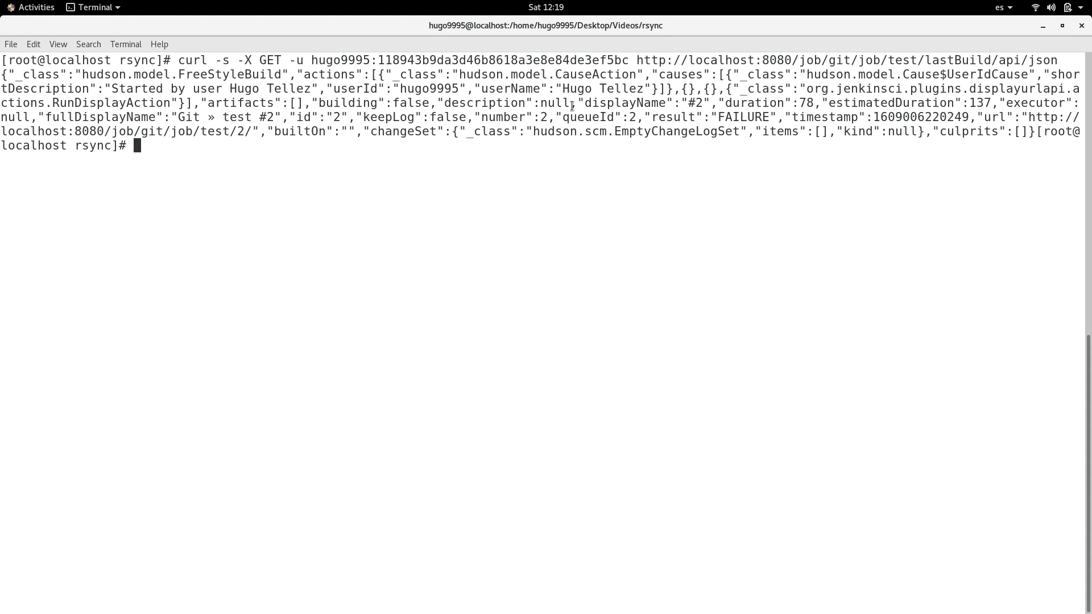
{"action": "key", "text": "alt+Tab"}
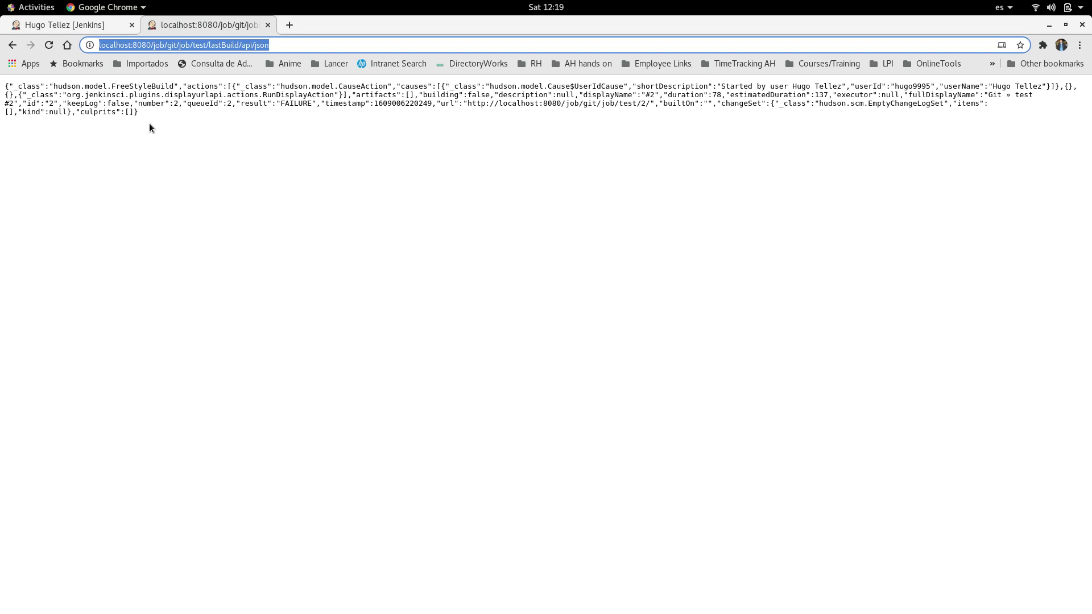
{"action": "key", "text": "alt+Tab"}
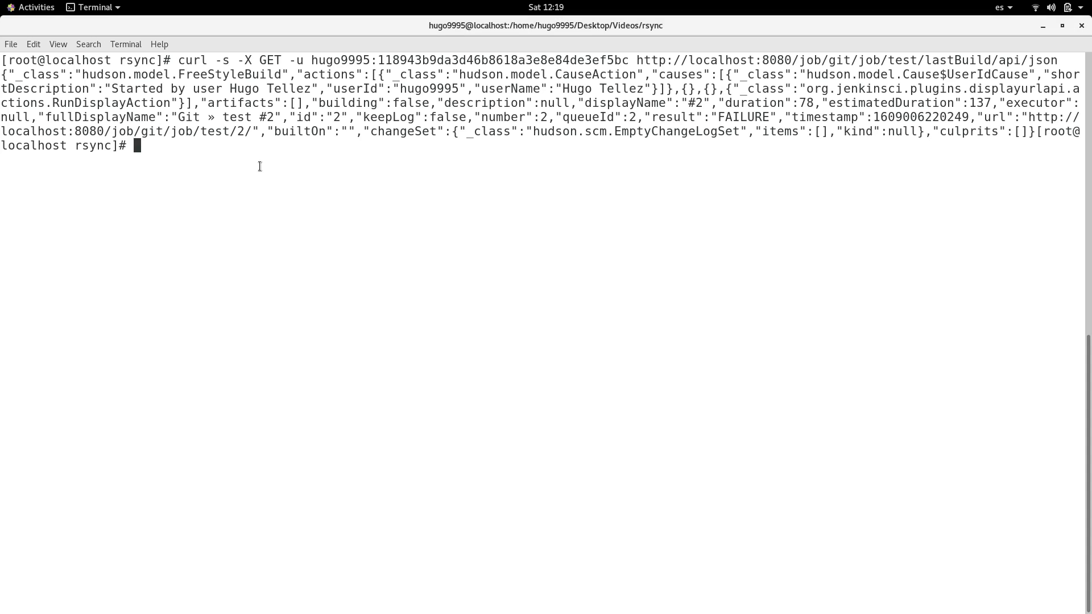
{"action": "key", "text": "Return"}
- Recall the curl command and pipe it through jq .result, printing "FAILURE"
{"action": "key", "text": "Up"}
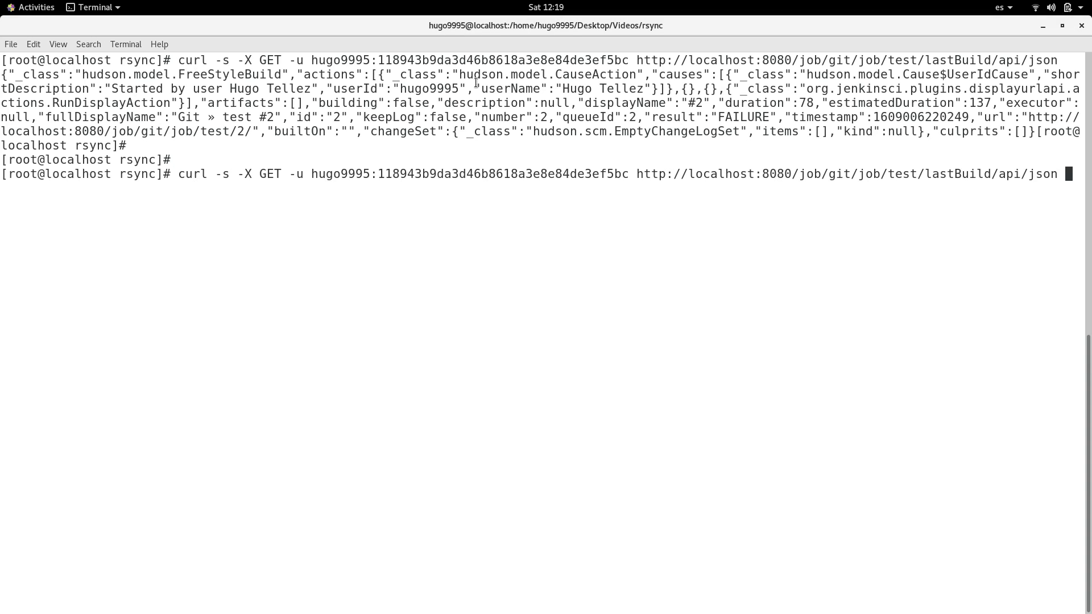
{"action": "left_click_drag", "start_coordinate": [652, 117], "coordinate": [773, 117]}
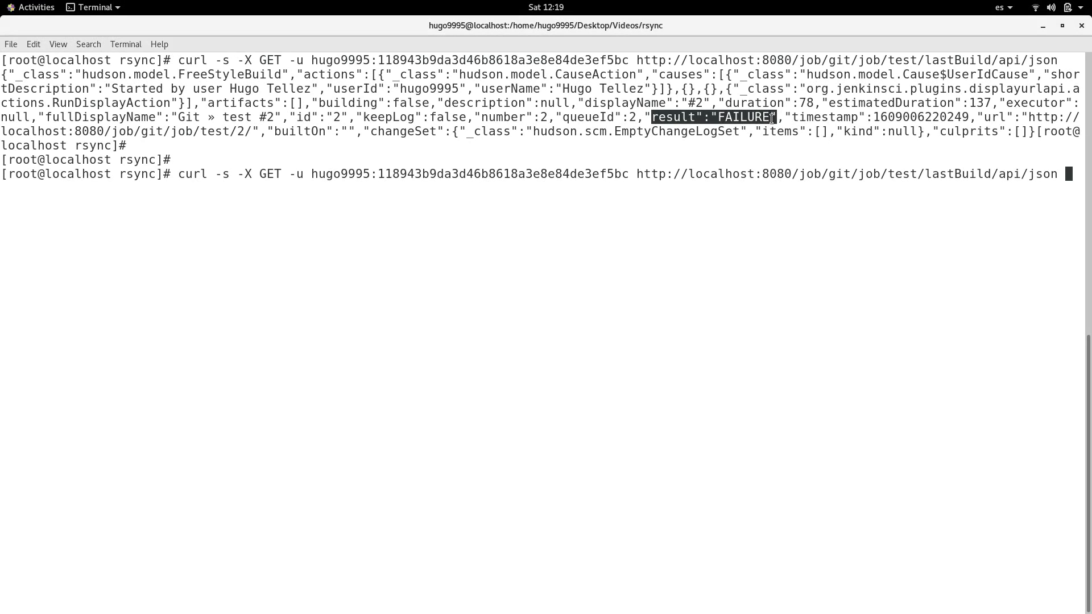
{"action": "type", "text": "|"}
{"action": "type", "text": " jq"}
{"action": "type", "text": " .result"}
{"action": "key", "text": "Return"}
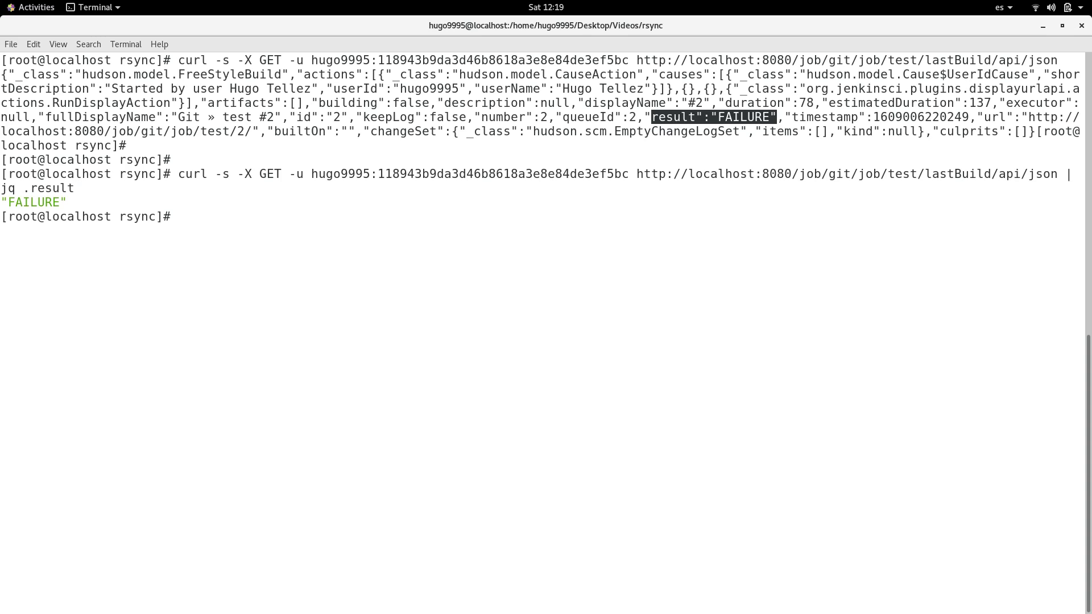
{"action": "triple_click", "coordinate": [26, 202]}
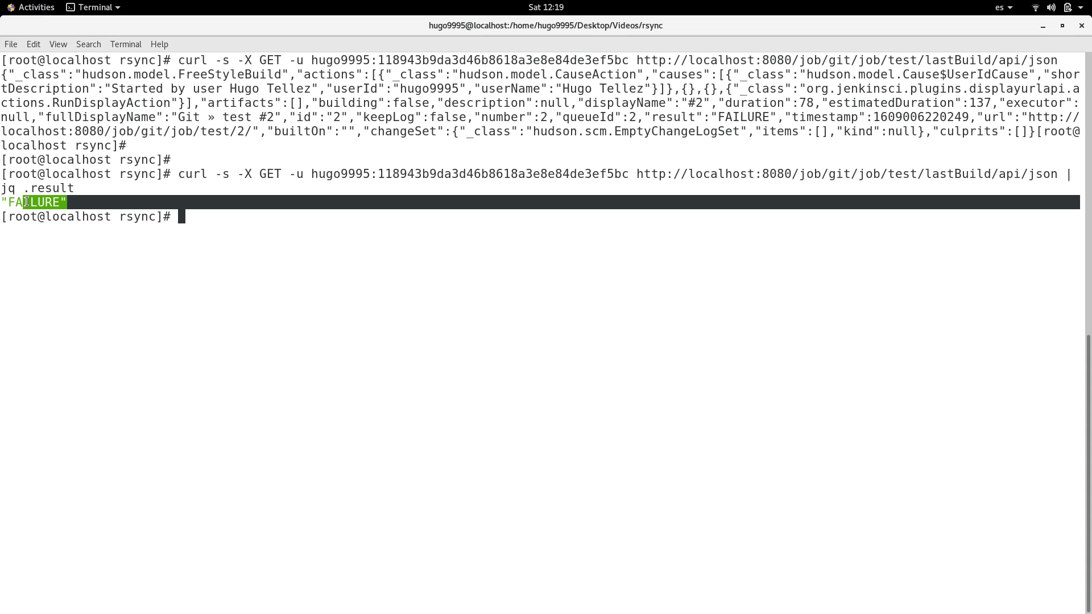
{"action": "left_click", "coordinate": [25, 202]}
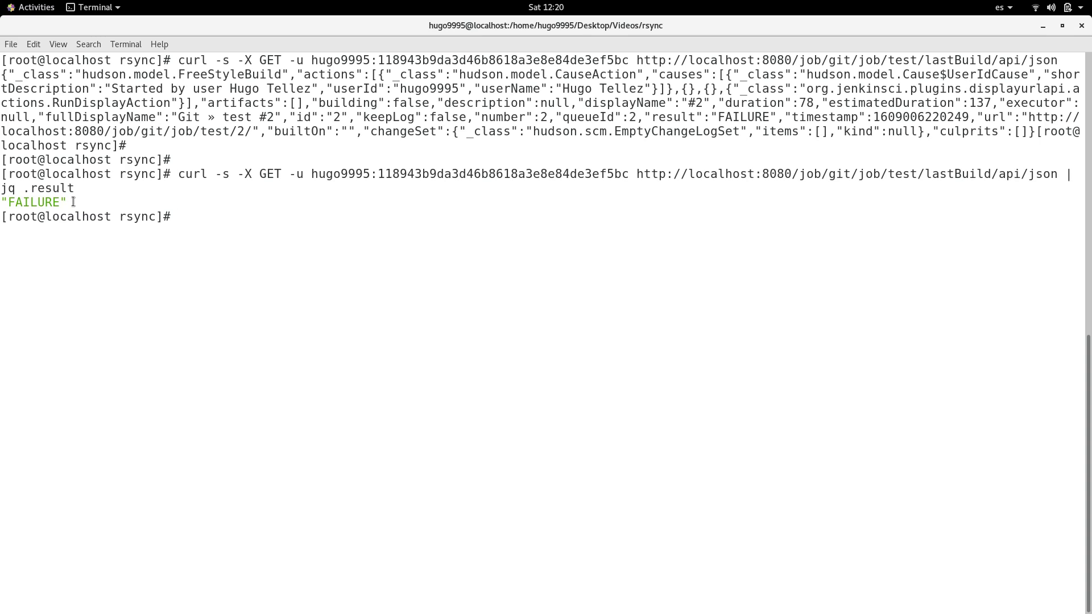
- Replace lastBuild with build 1 in the jq query and run it, printing "SUCCESS"
{"action": "key", "text": "Return"}
{"action": "key", "text": "Up"}
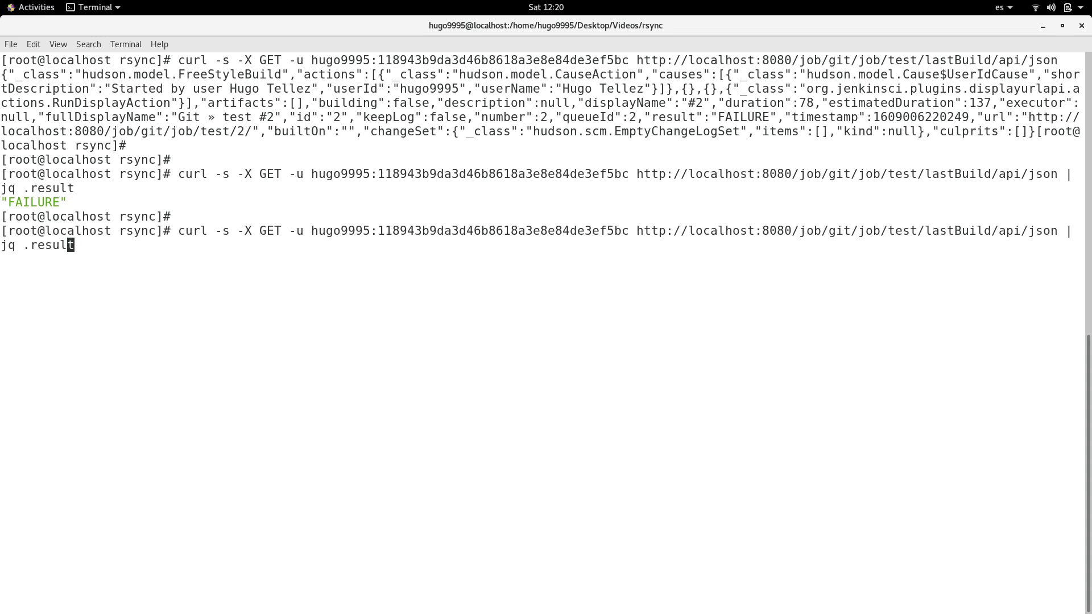
{"action": "key", "text": "Left"}
{"action": "key", "text": "Left"}
{"action": "key", "text": "Left"}
{"action": "key", "text": "Left"}
{"action": "key", "text": "Left"}
{"action": "key", "text": "Left"}
{"action": "key", "text": "Left"}
{"action": "key", "text": "Left"}
{"action": "key", "text": "Left"}
{"action": "key", "text": "Right"}
{"action": "key", "text": "Right"}
{"action": "key", "text": "Right"}
{"action": "key", "text": "Right"}
{"action": "key", "text": "Right"}
{"action": "key", "text": "Right"}
{"action": "key", "text": "Right"}
{"action": "key", "text": "BackSpace"}
{"action": "key", "text": "BackSpace"}
{"action": "key", "text": "BackSpace"}
{"action": "key", "text": "BackSpace"}
{"action": "key", "text": "BackSpace"}
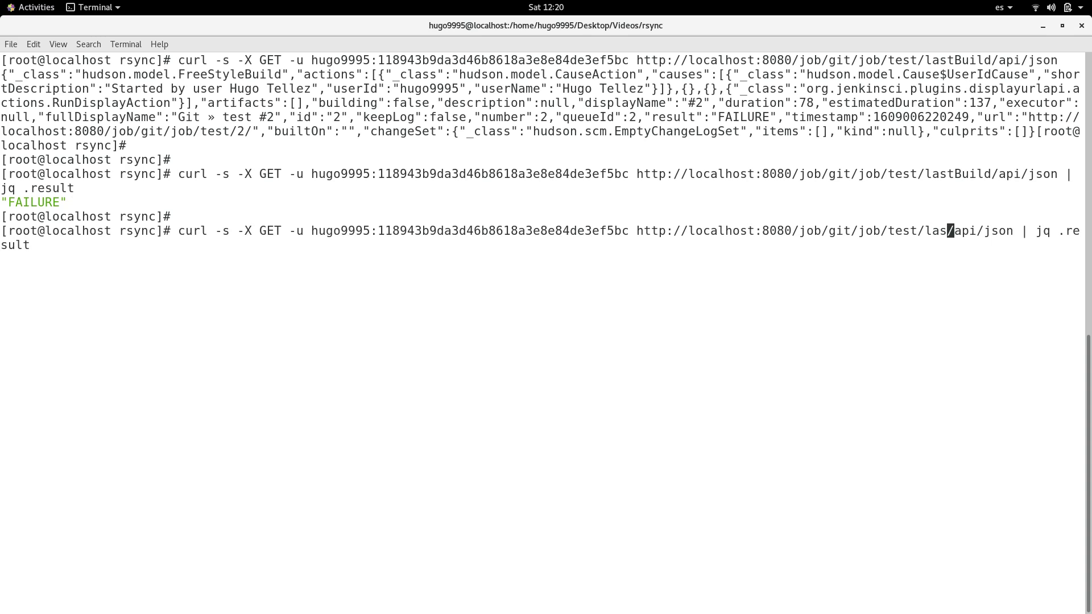
{"action": "key", "text": "BackSpace"}
{"action": "key", "text": "BackSpace"}
{"action": "key", "text": "BackSpace"}
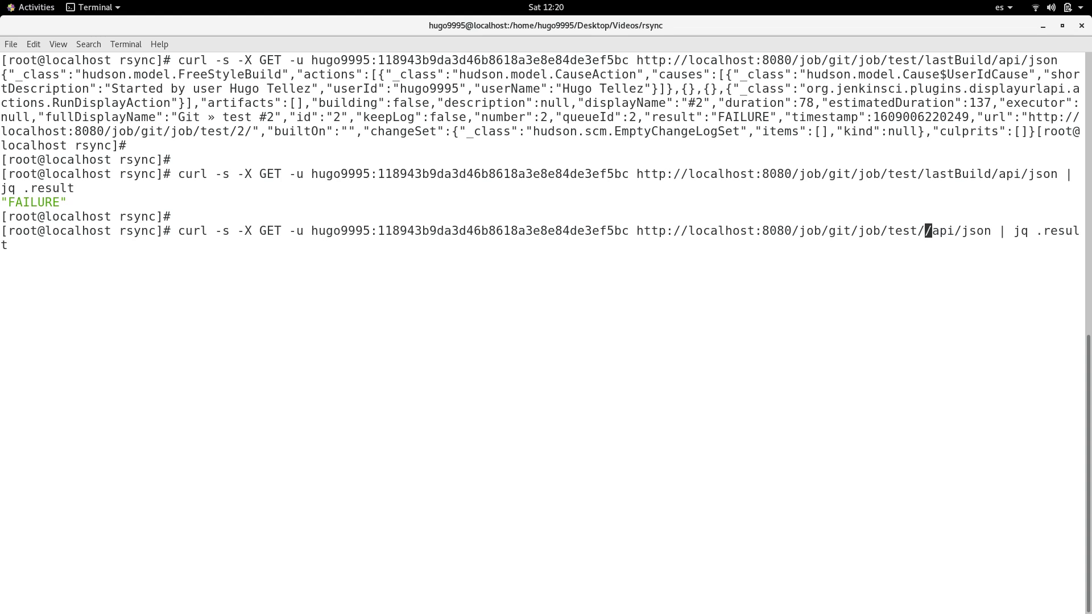
{"action": "type", "text": "1"}
{"action": "key", "text": "Return"}
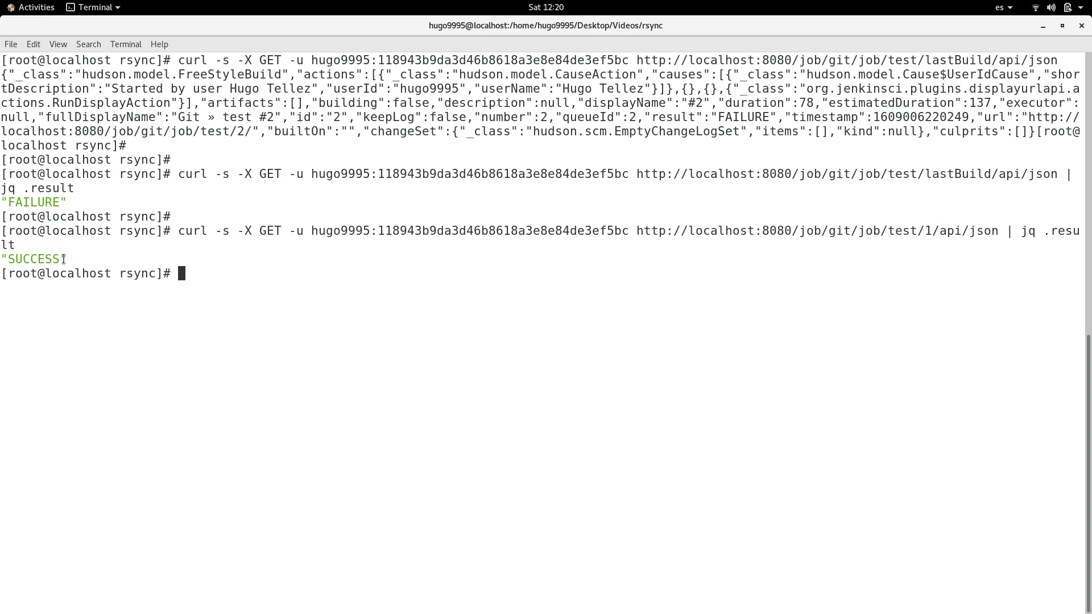
{"action": "left_click_drag", "start_coordinate": [67, 259], "coordinate": [9, 258]}
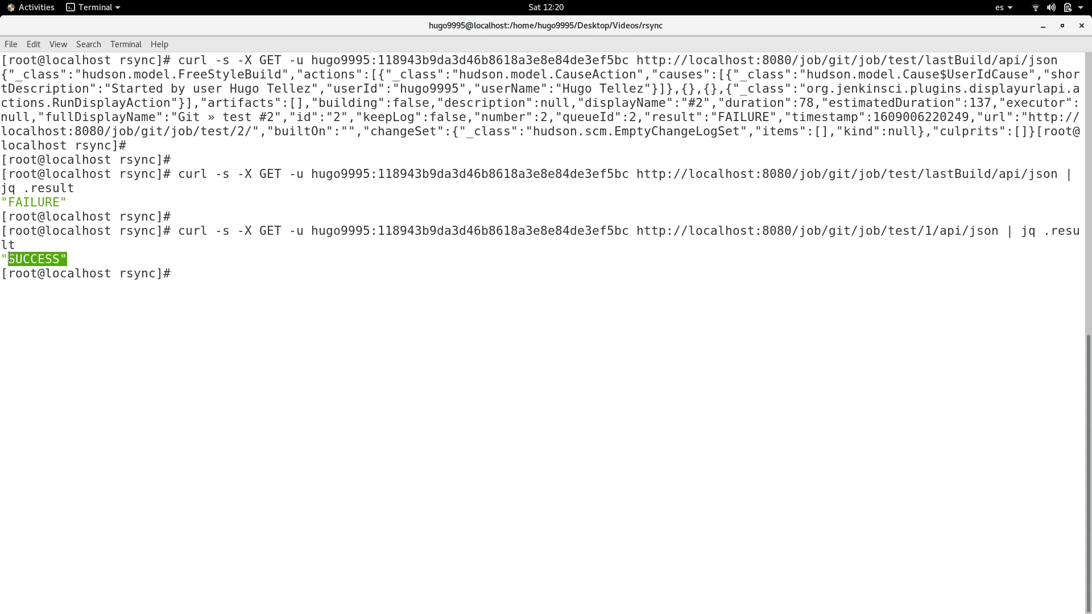
- Change the build number to 2 and rerun, printing "FAILURE"
{"action": "key", "text": "Up"}
{"action": "key", "text": "Left"}
{"action": "key", "text": "Left"}
{"action": "key", "text": "Left"}
{"action": "key", "text": "Left"}
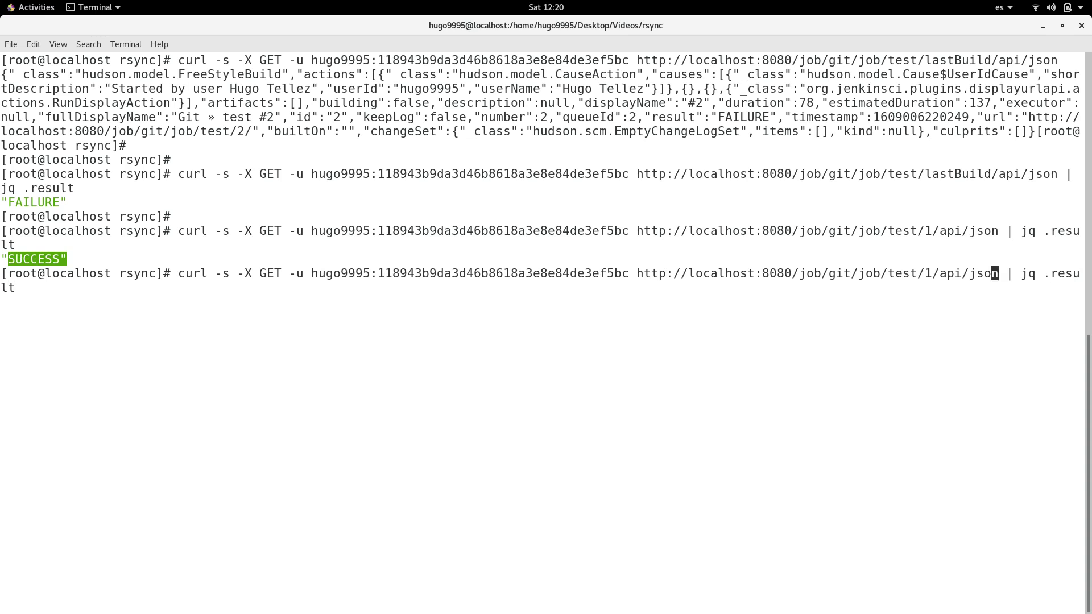
{"action": "key", "text": "Left"}
{"action": "key", "text": "Left"}
{"action": "key", "text": "Left"}
{"action": "key", "text": "BackSpace"}
{"action": "type", "text": "2"}
{"action": "key", "text": "Return"}
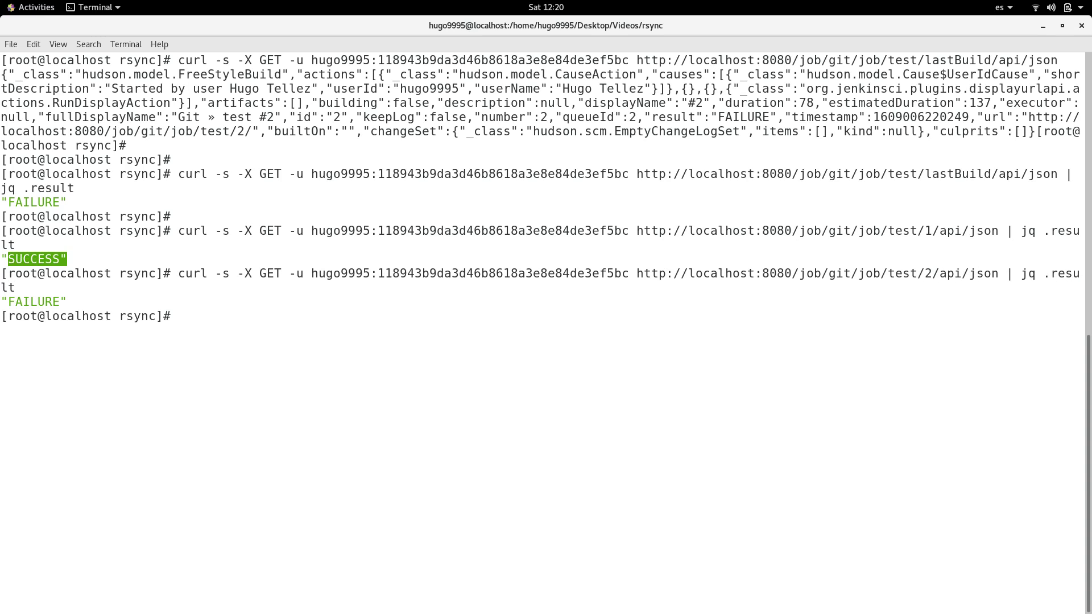
{"action": "key", "text": "Up"}
{"action": "key", "text": "Up"}
{"action": "key", "text": "Up"}
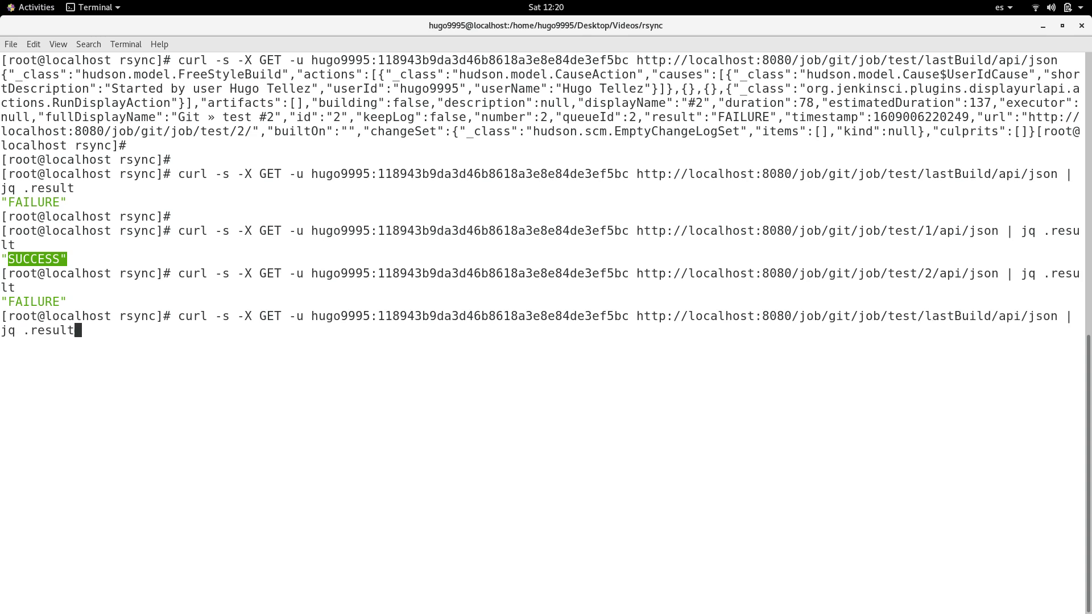